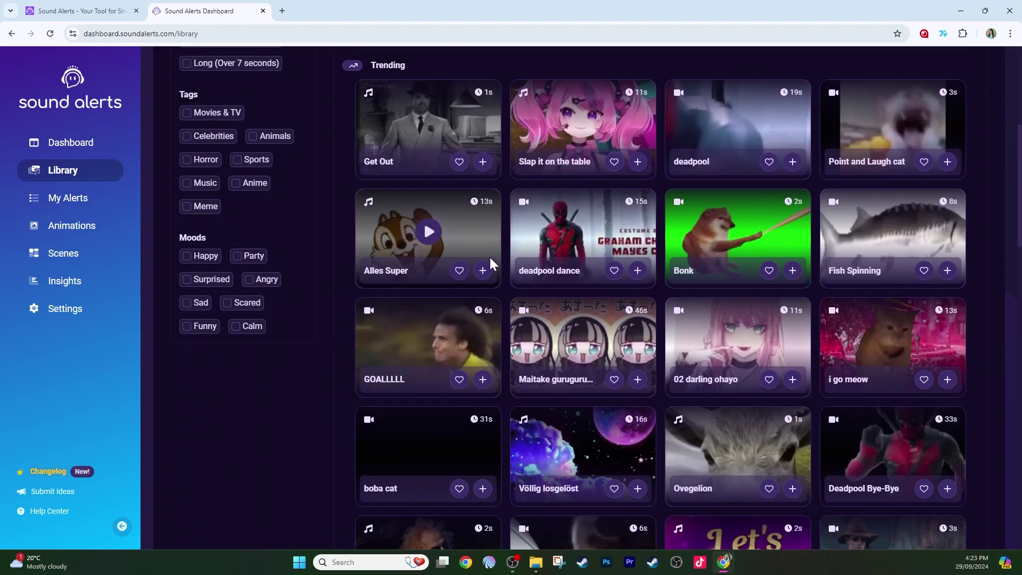
scroll(484, 253, down, 6)
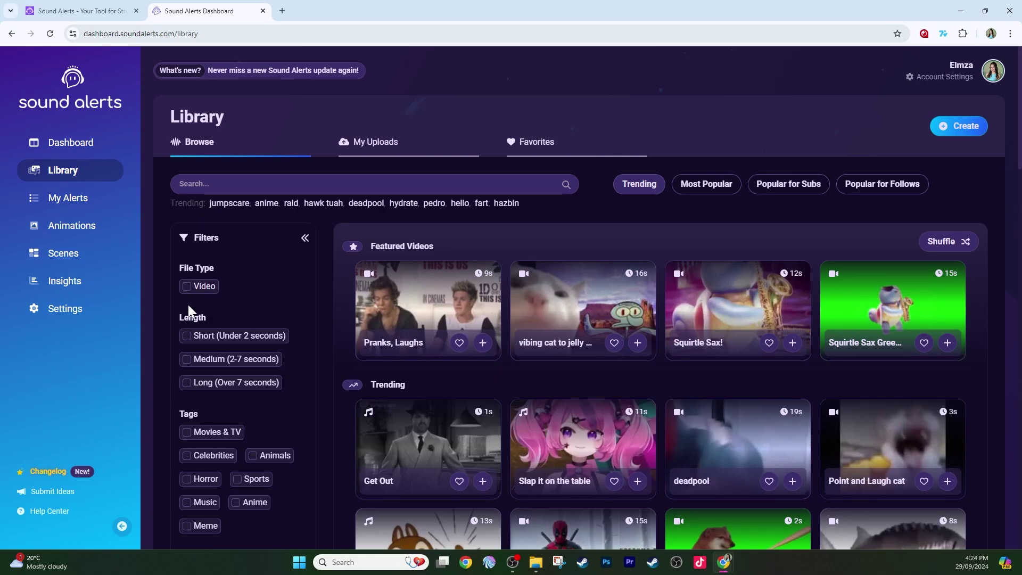
- Filter the Library to the Video file type and scroll through the video-only results
click(188, 294)
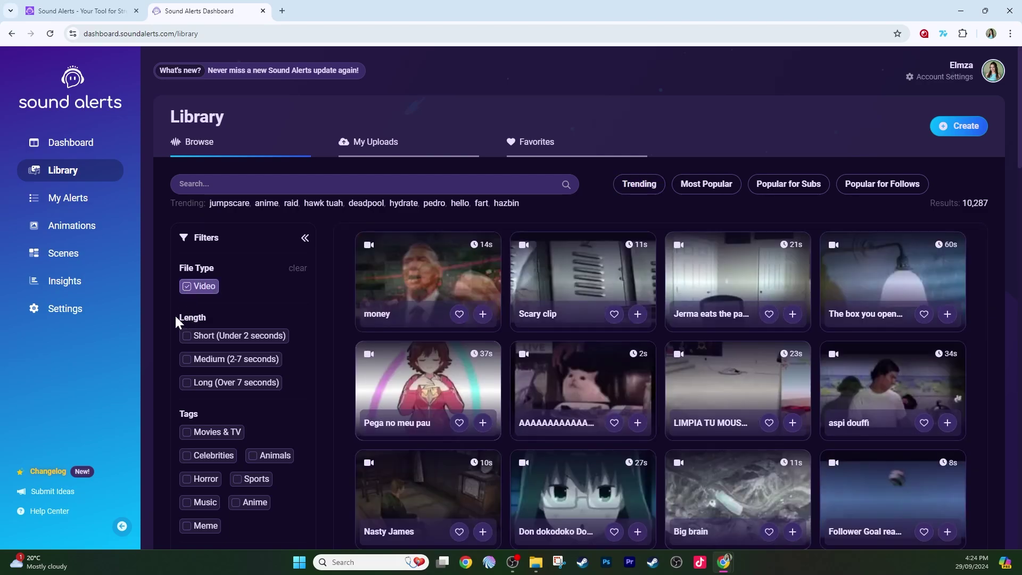
scroll(346, 314, down, 5)
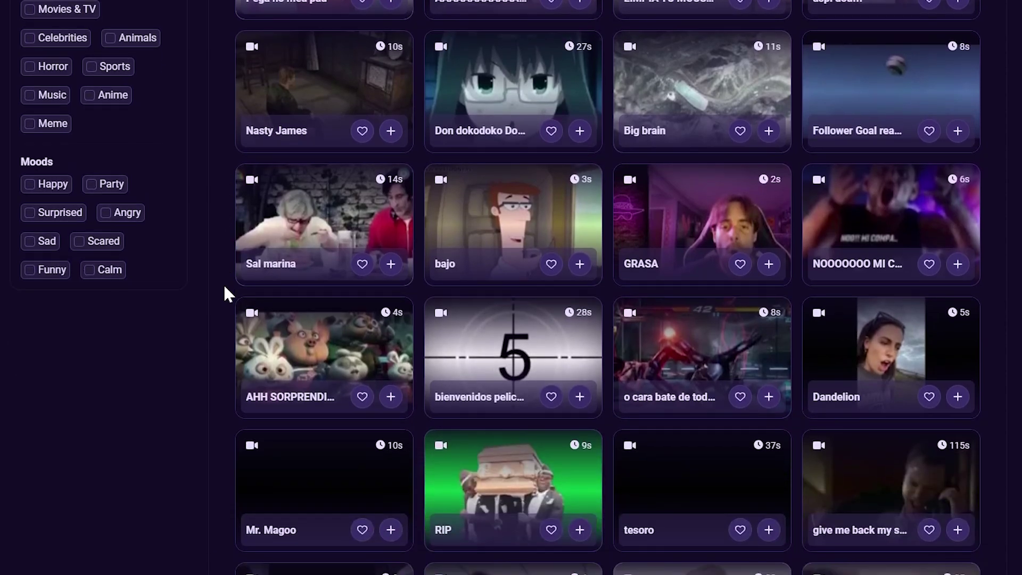
scroll(225, 290, up, 9)
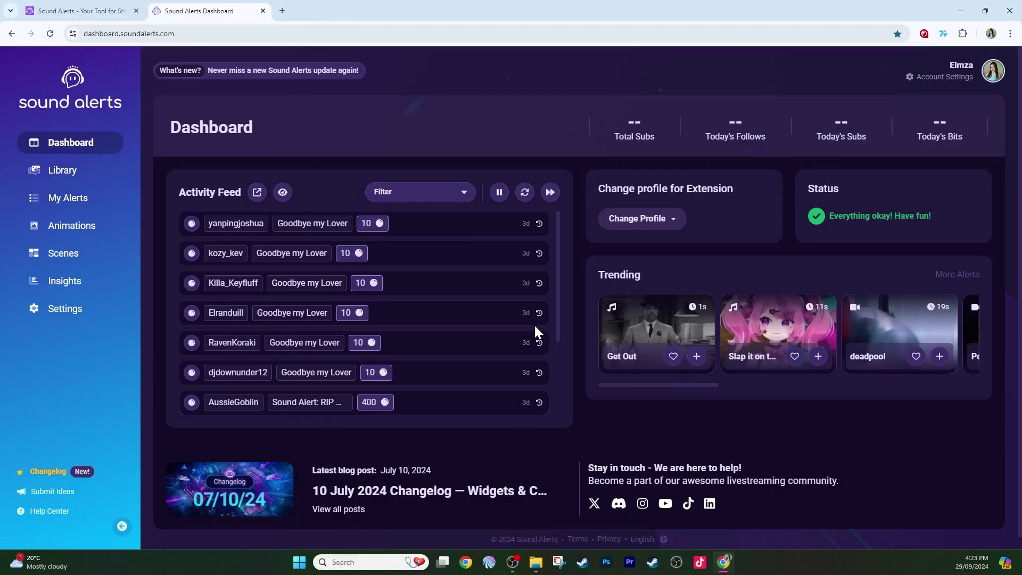
- Open the Library, apply the Video file-type filter, and browse the 10,287 video results
click(63, 172)
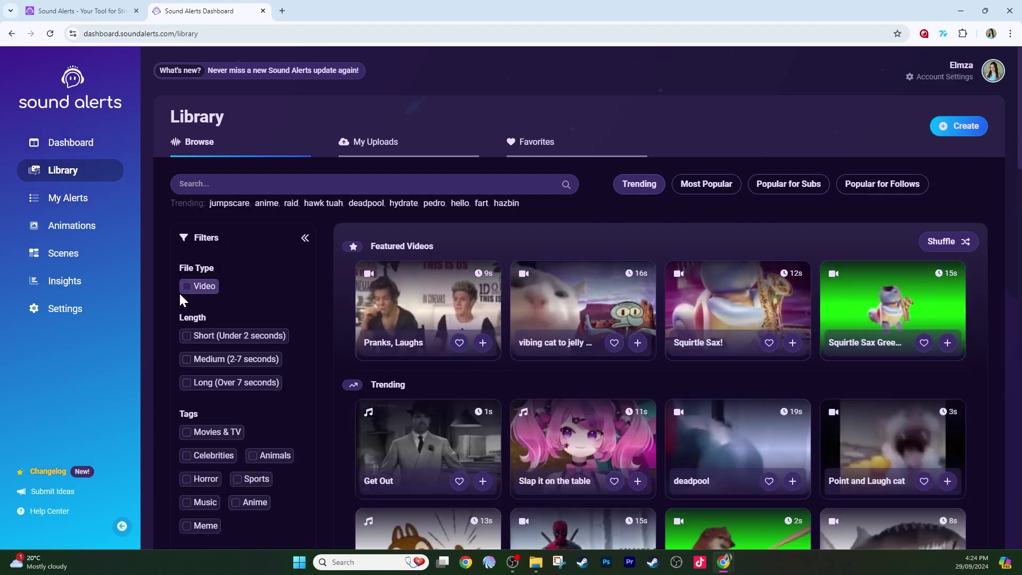
click(187, 290)
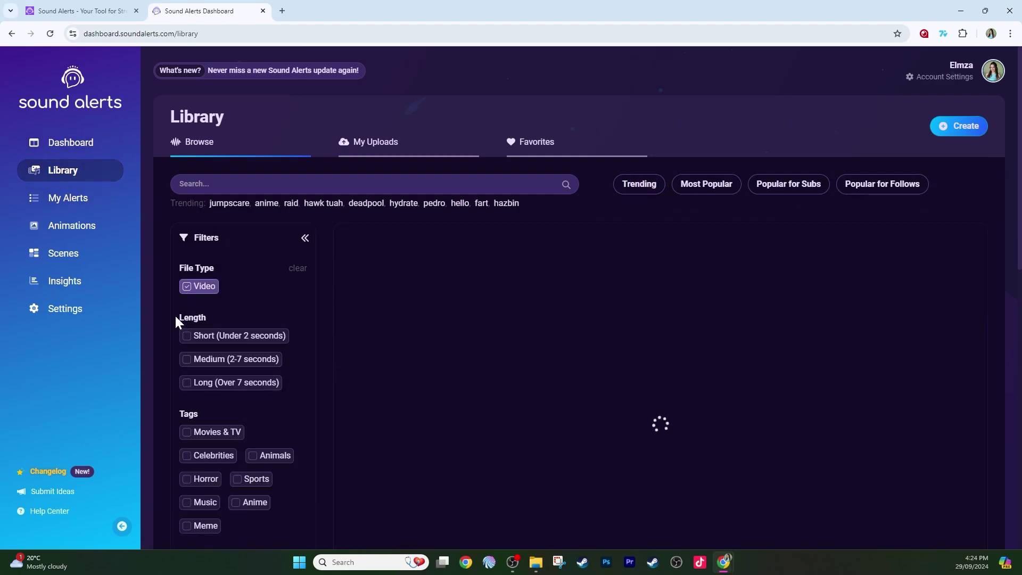
scroll(346, 284, down, 3)
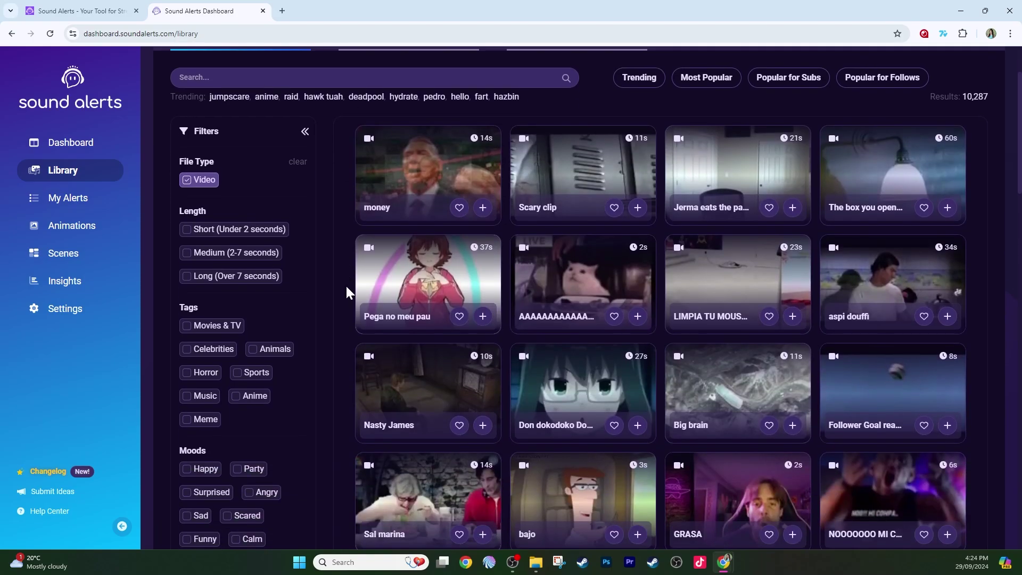
scroll(346, 285, down, 2)
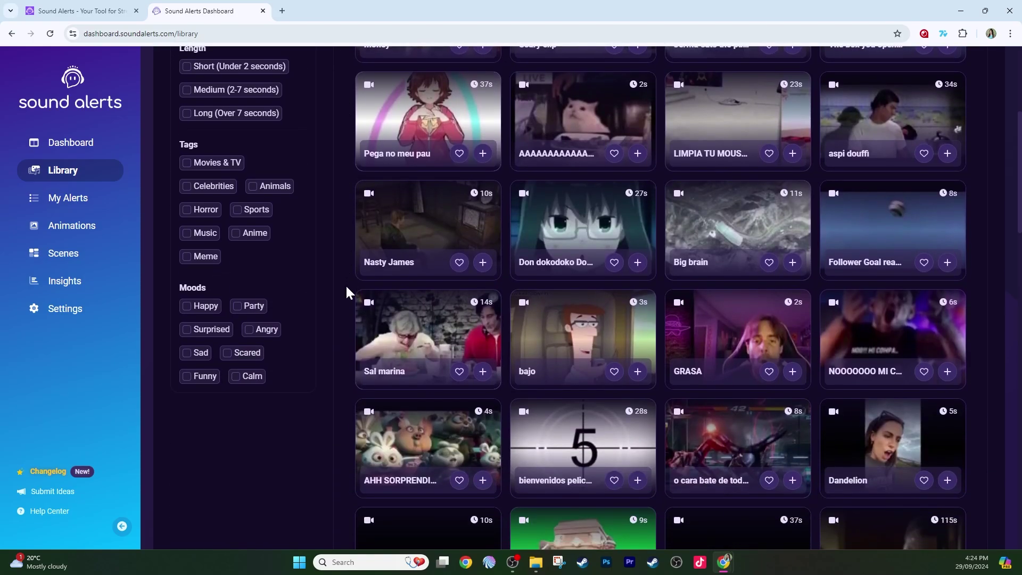
scroll(346, 284, down, 2)
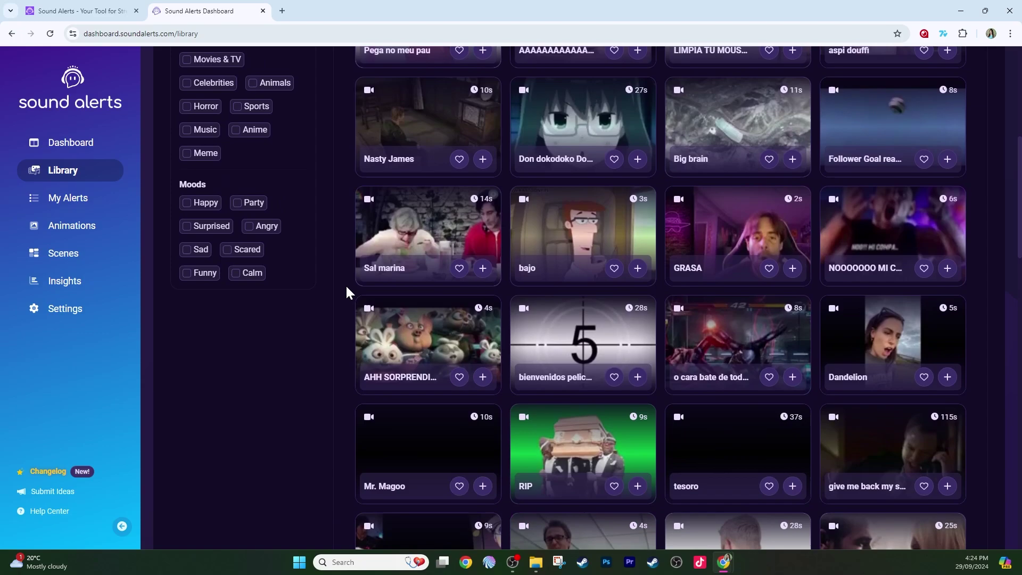
scroll(347, 292, up, 7)
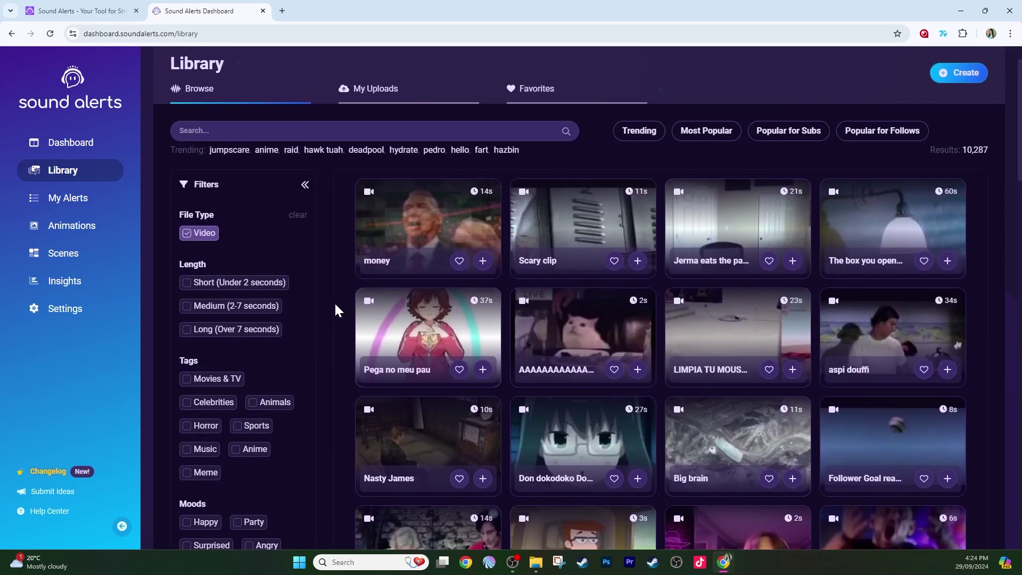
- Show the Popular for Subs category in the Library and scroll through its cards
scroll(169, 305, down, 3)
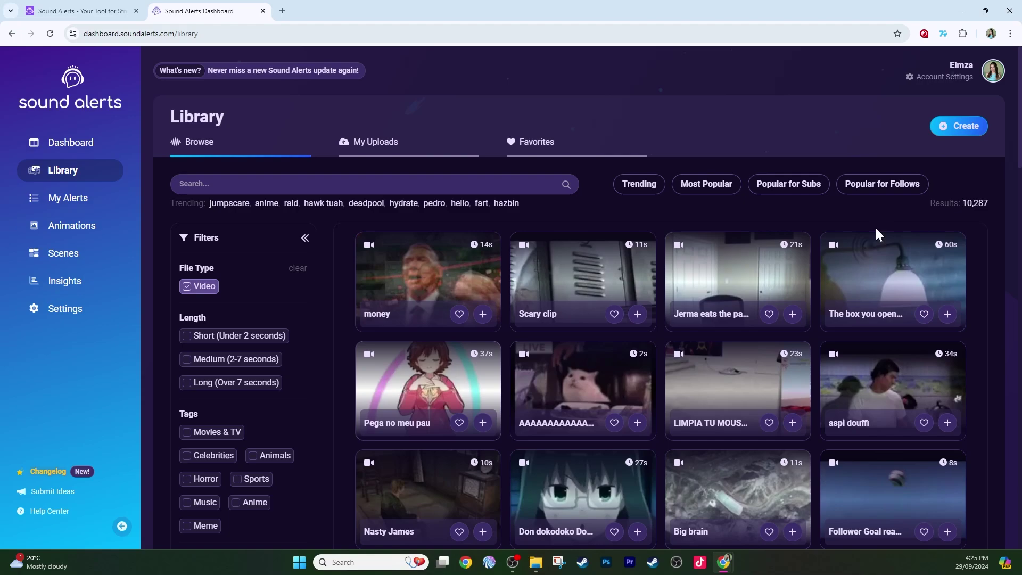
click(790, 189)
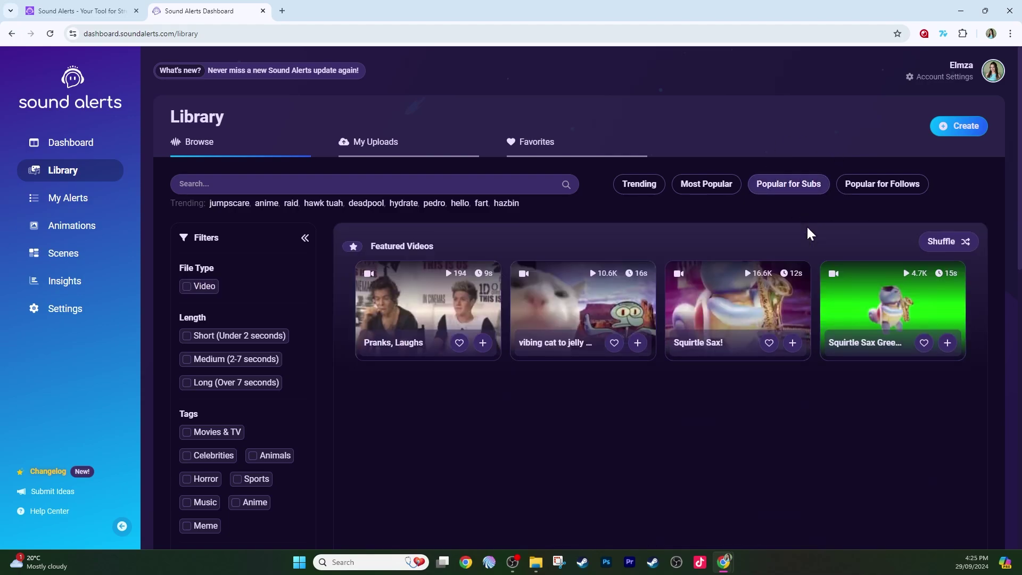
scroll(446, 399, down, 3)
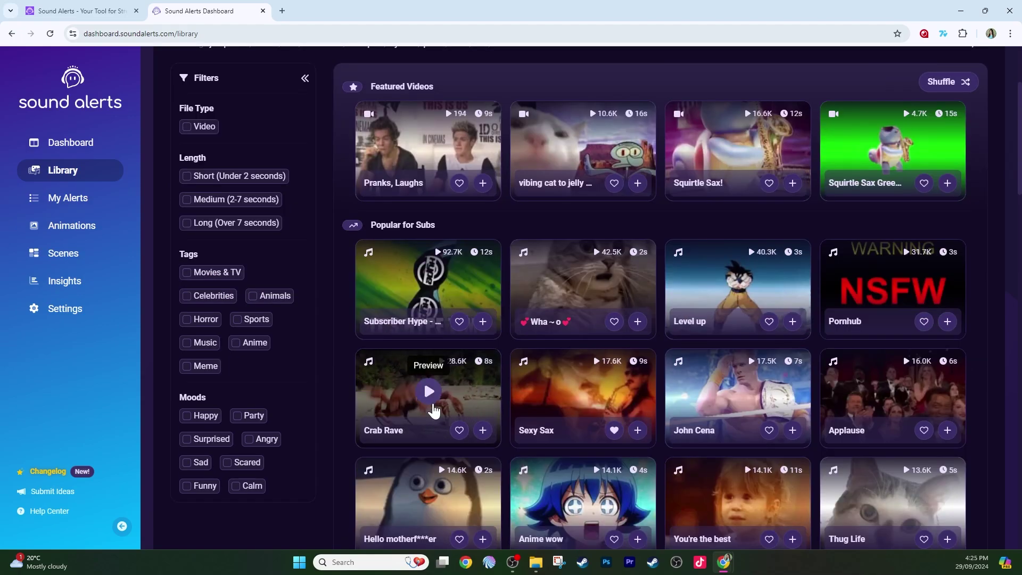
scroll(588, 410, up, 3)
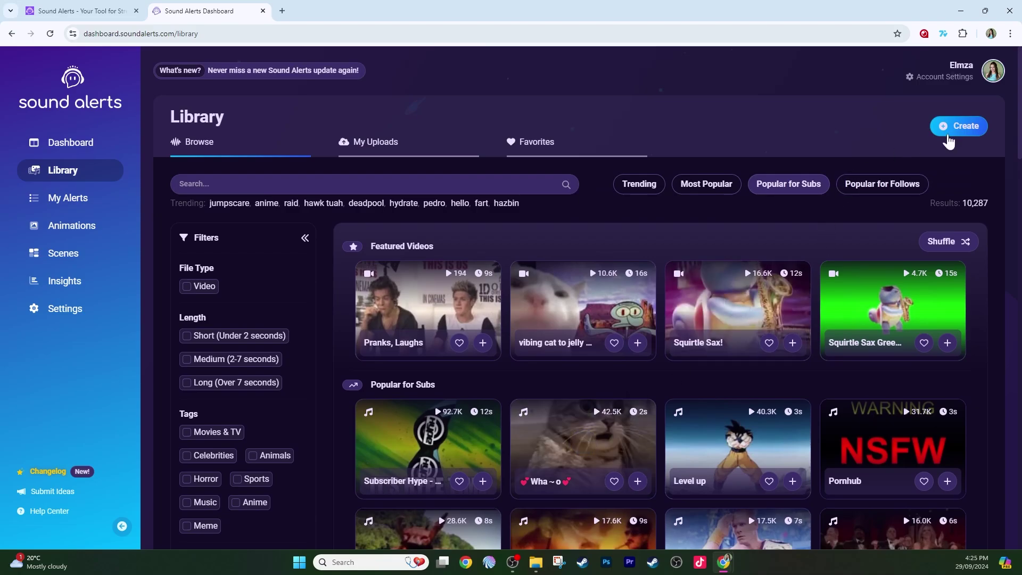
- Open the Uploader via Create, try a gifted-sub MP4 as Audio and Video, then clear it
click(964, 135)
click(653, 234)
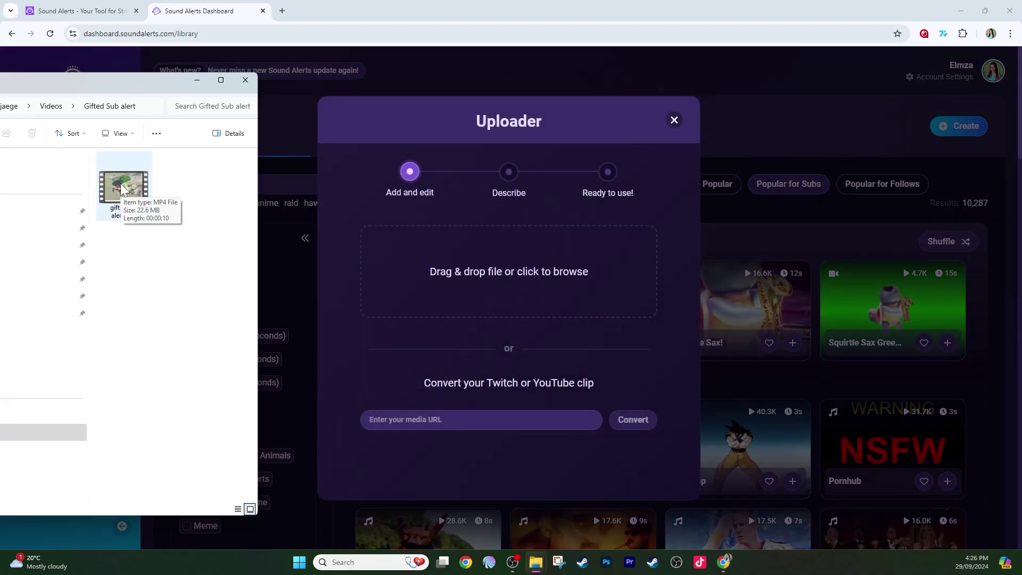
drag(125, 193, 433, 288)
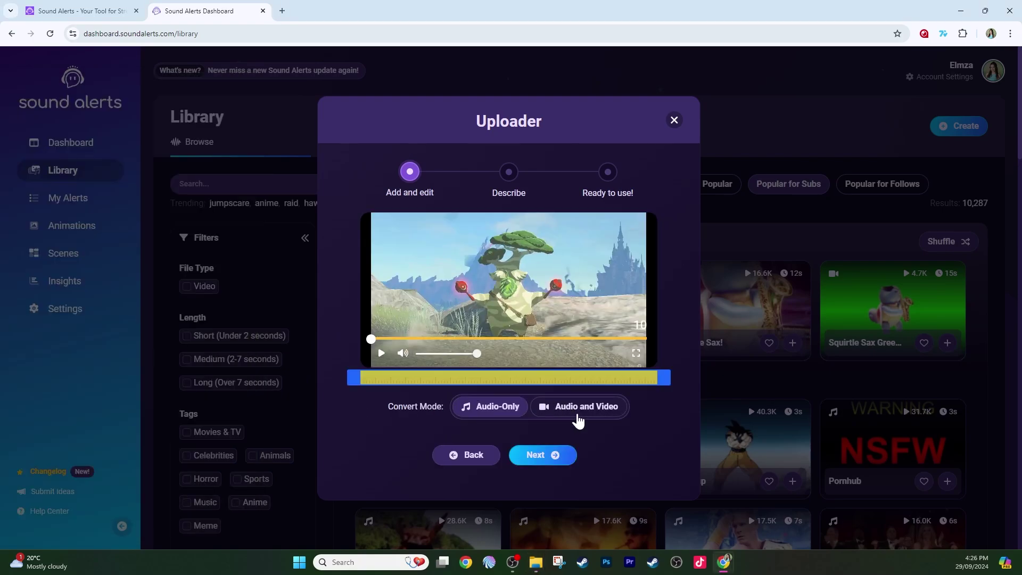
click(578, 420)
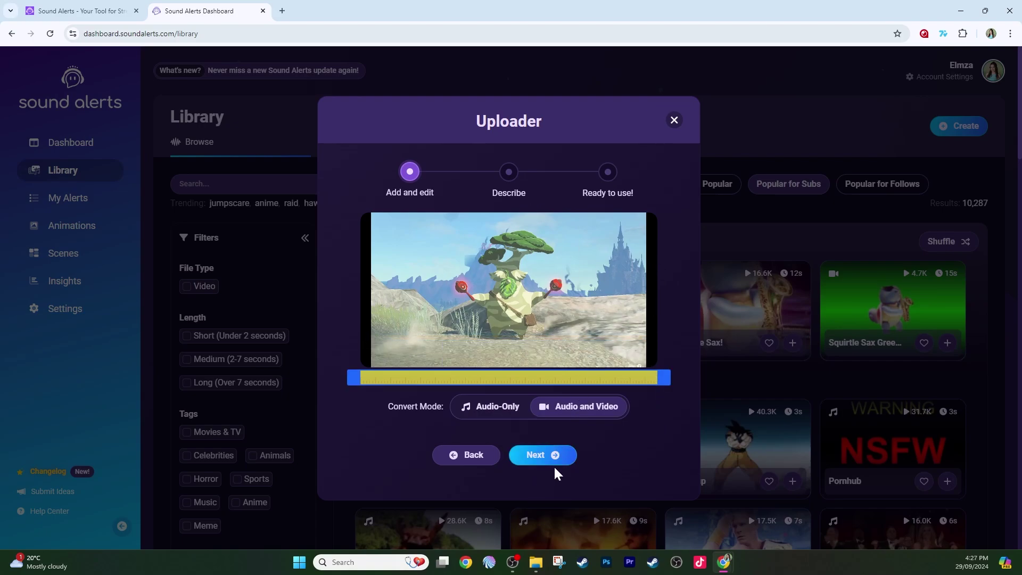
click(531, 455)
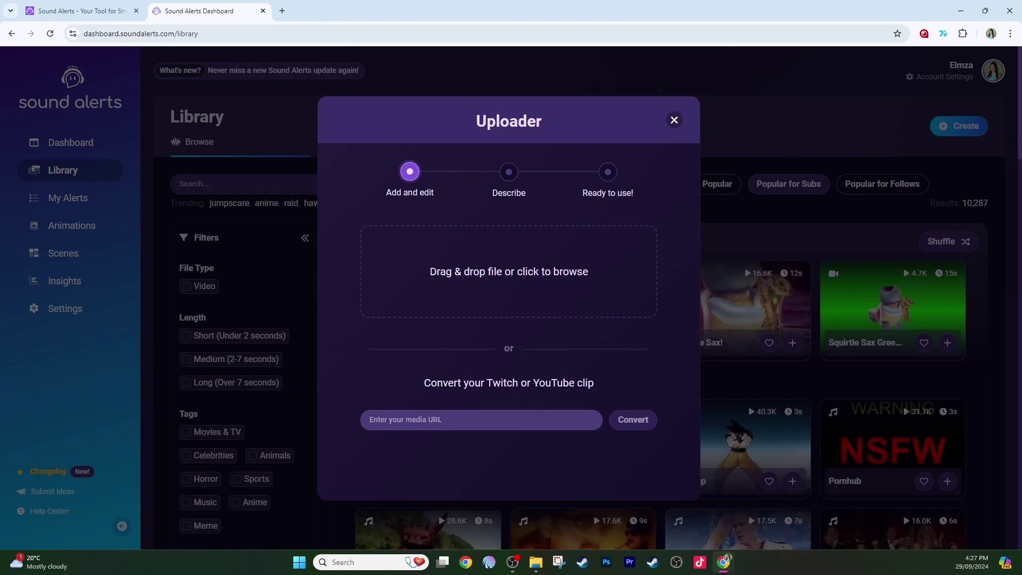
- Copy the web address of the 'What about second breakfast?' YouTube video
click(370, 419)
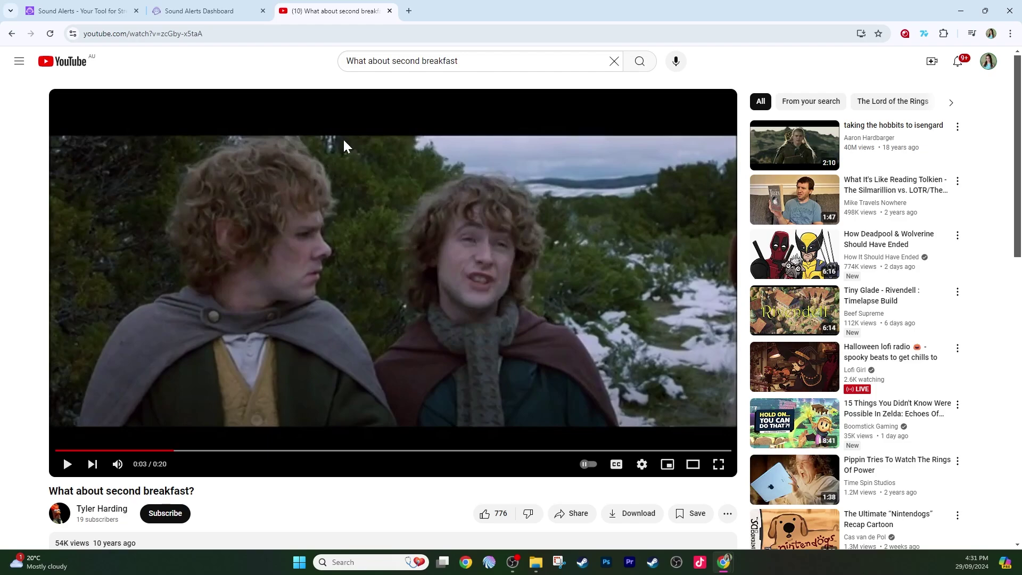
click(213, 33)
key(ctrl+c)
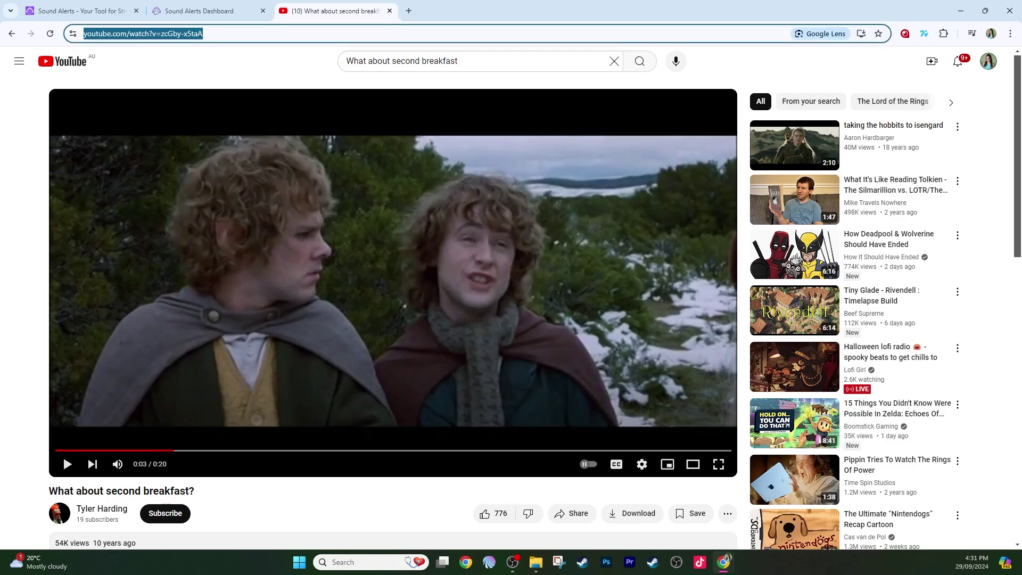
- Paste the YouTube link into the Uploader's media URL field and convert it
click(202, 11)
click(479, 420)
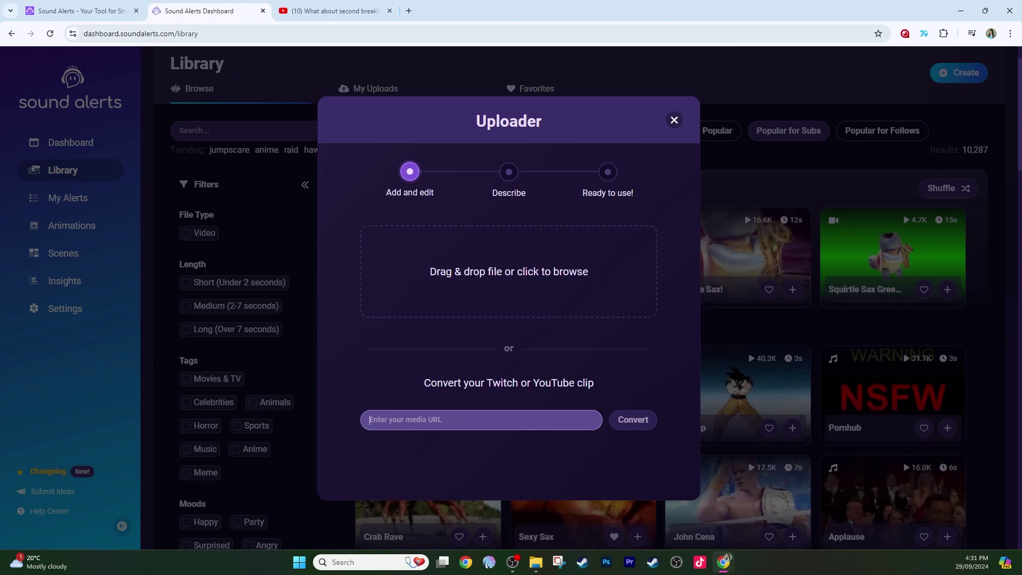
key(ctrl+v)
click(633, 421)
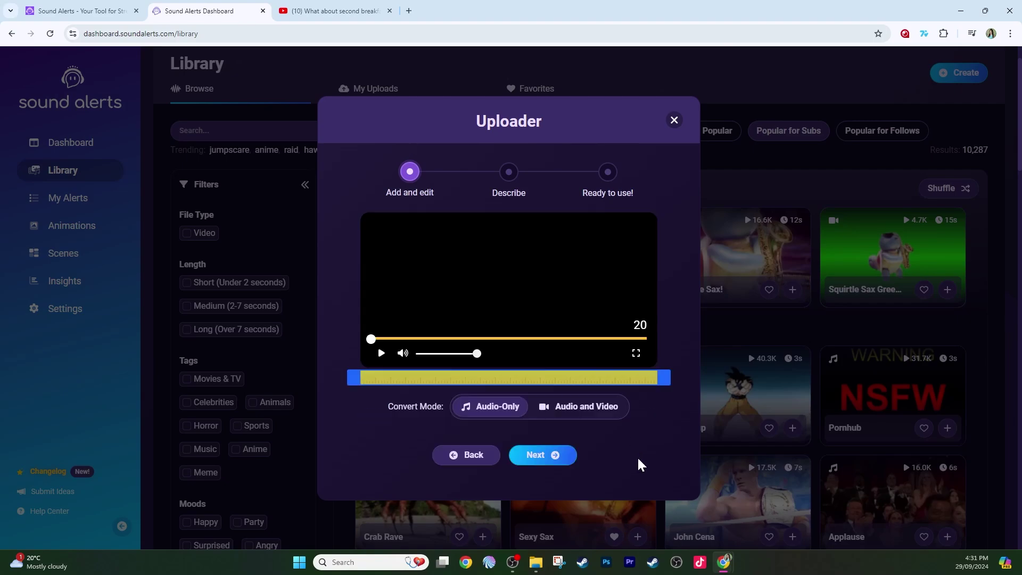
- Keep Audio and Video, trim the clip to start about 3 seconds in, and continue
click(403, 352)
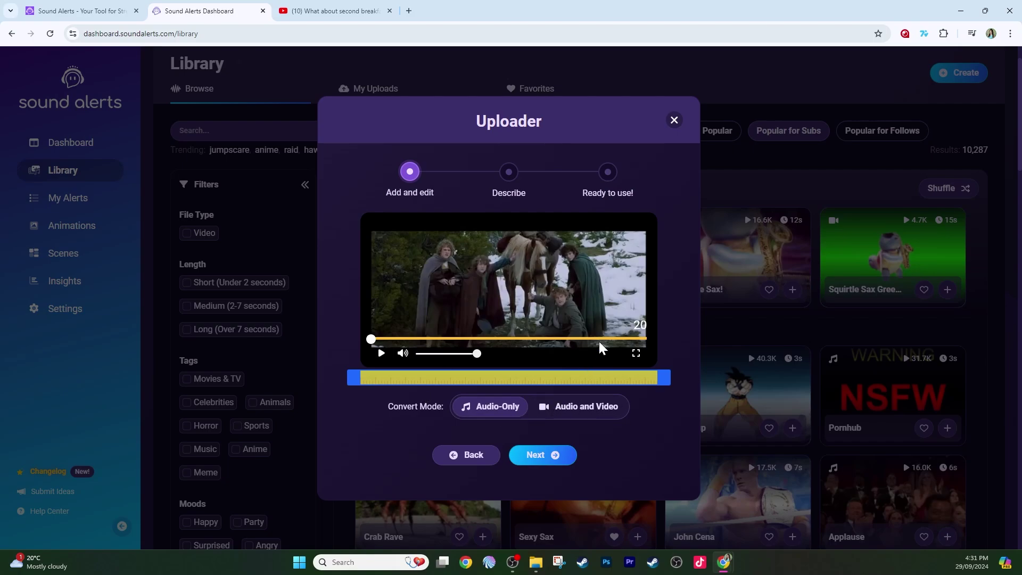
click(590, 302)
click(612, 406)
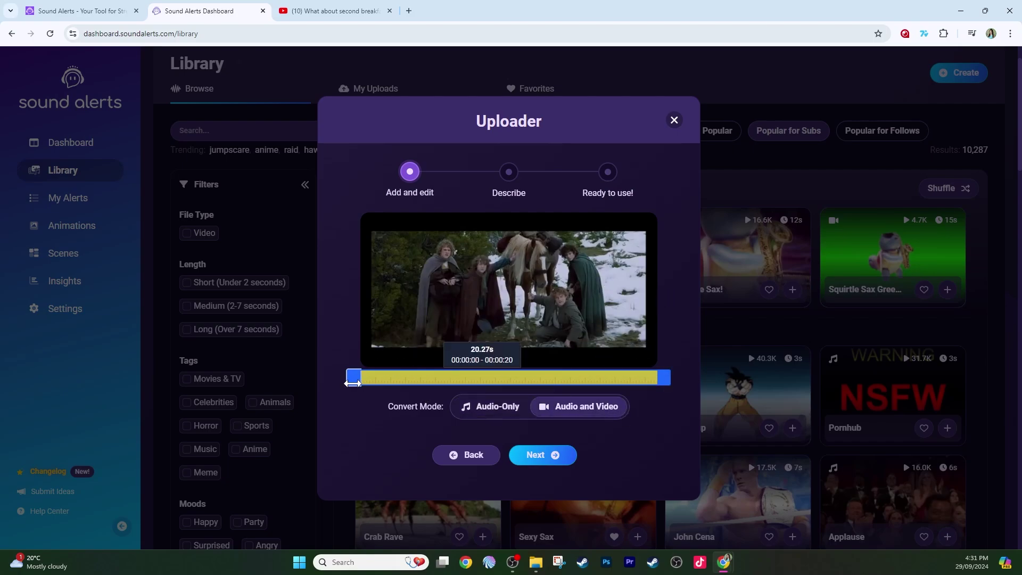
drag(354, 377, 380, 380)
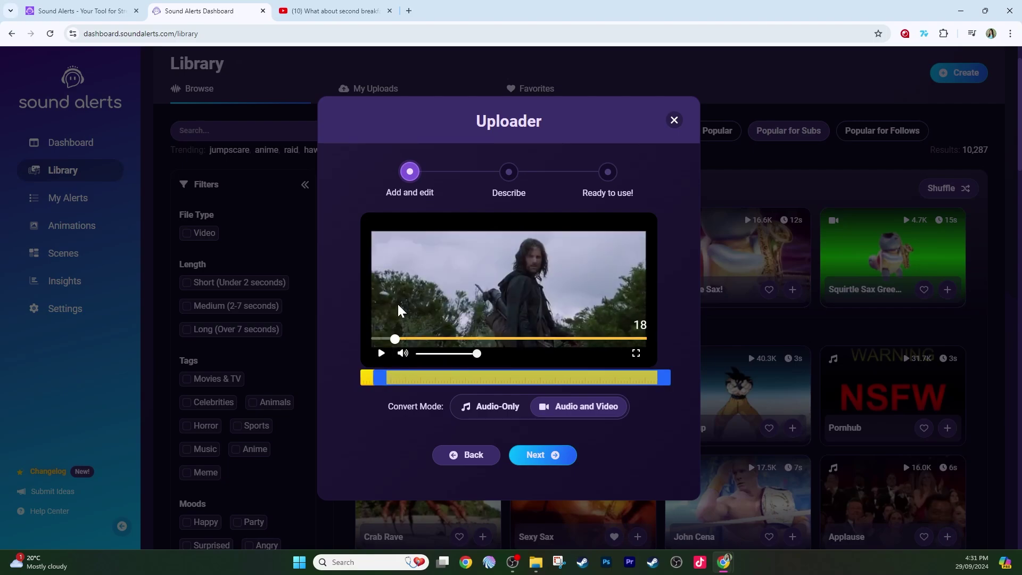
click(381, 353)
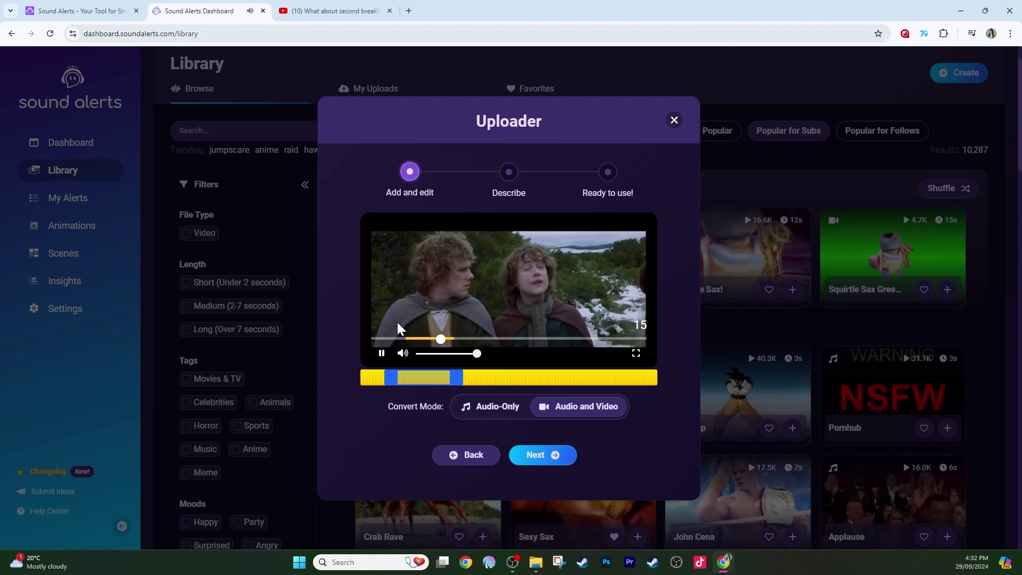
click(381, 352)
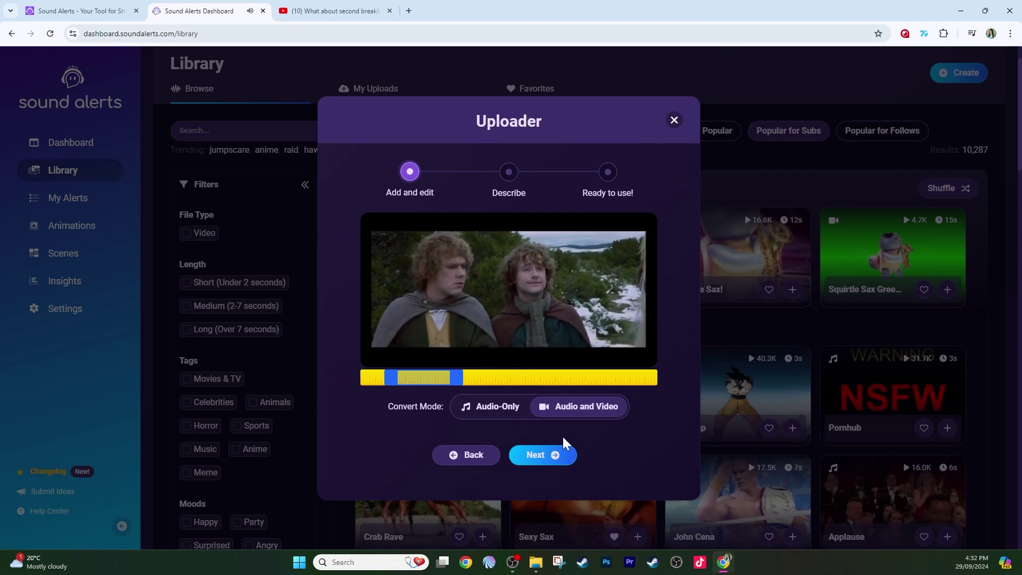
click(556, 456)
- Title the clip 'Second breakfast - LoTR', give it the Funny mood, keep it public, and upload
click(446, 242)
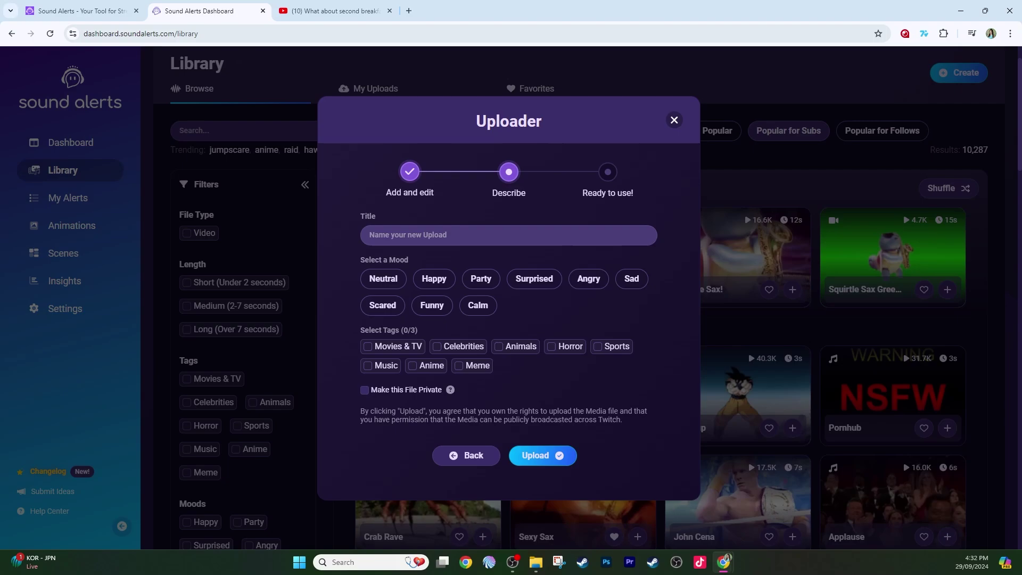
click(450, 261)
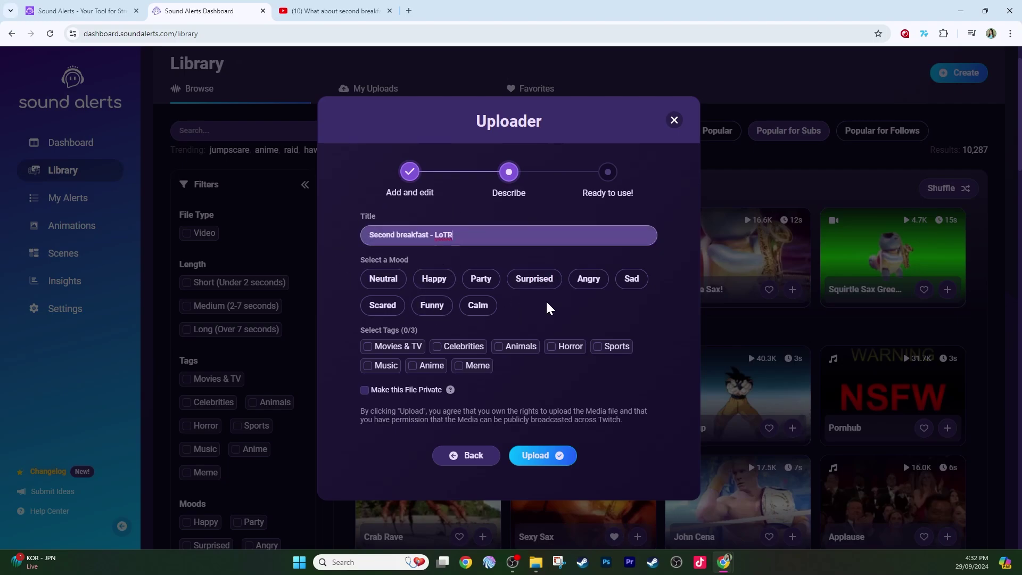
click(435, 306)
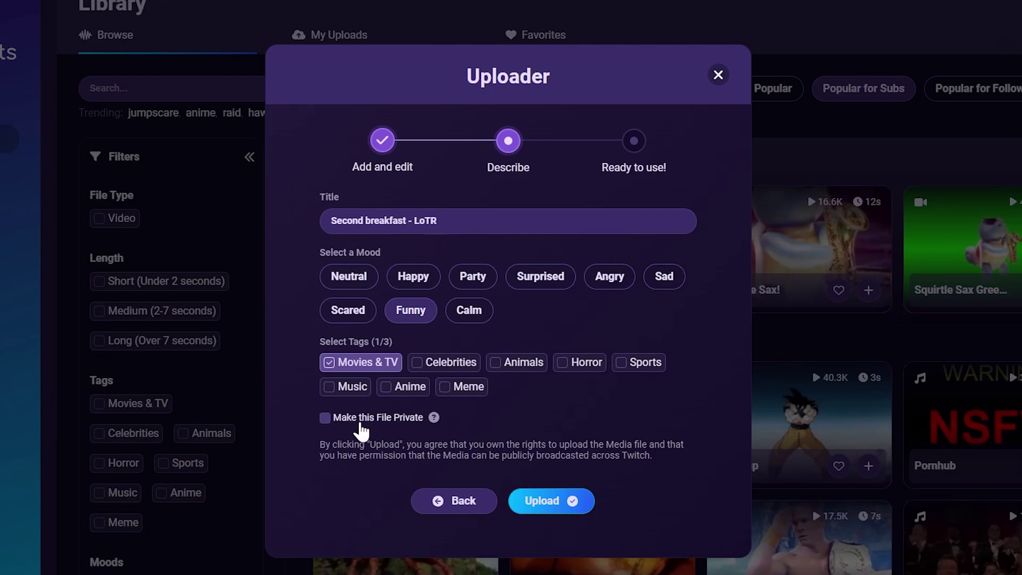
click(355, 418)
click(325, 417)
click(551, 501)
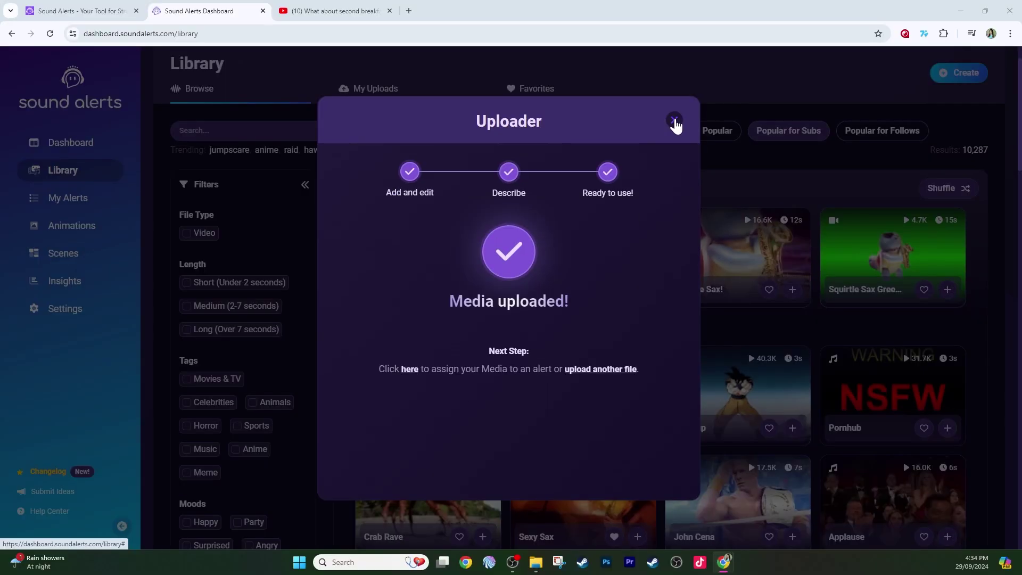
- Search the Library for 'Second Breakfast - LoTR' and check it appears under My Uploads
click(718, 74)
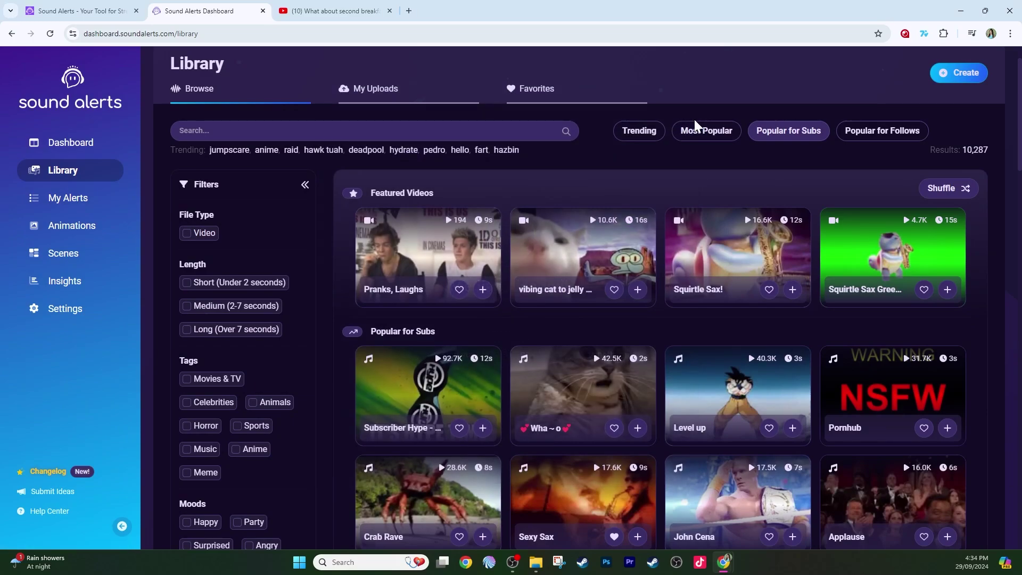
click(180, 131)
text(Sec)
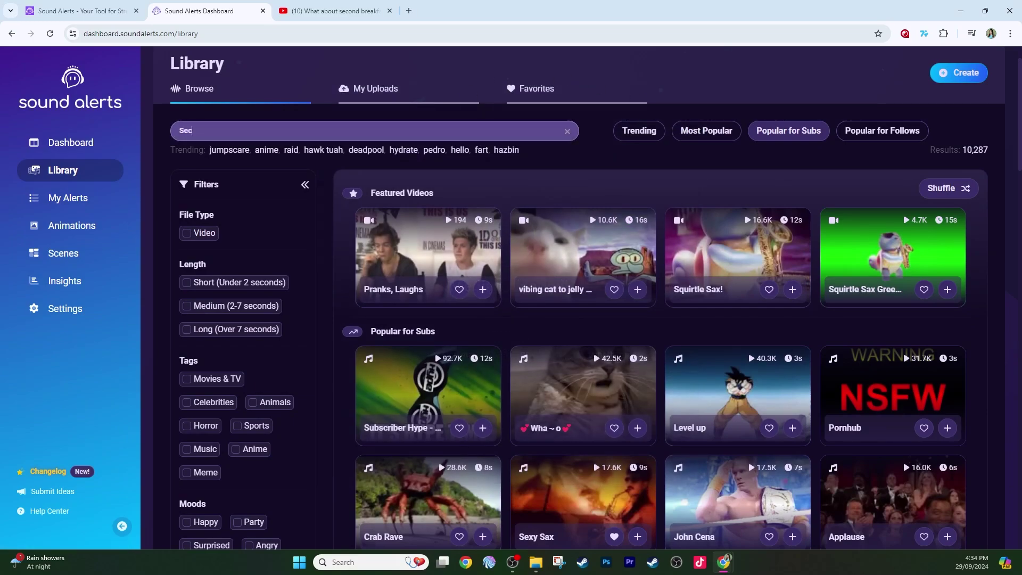
text(ond Breakfast - LoT)
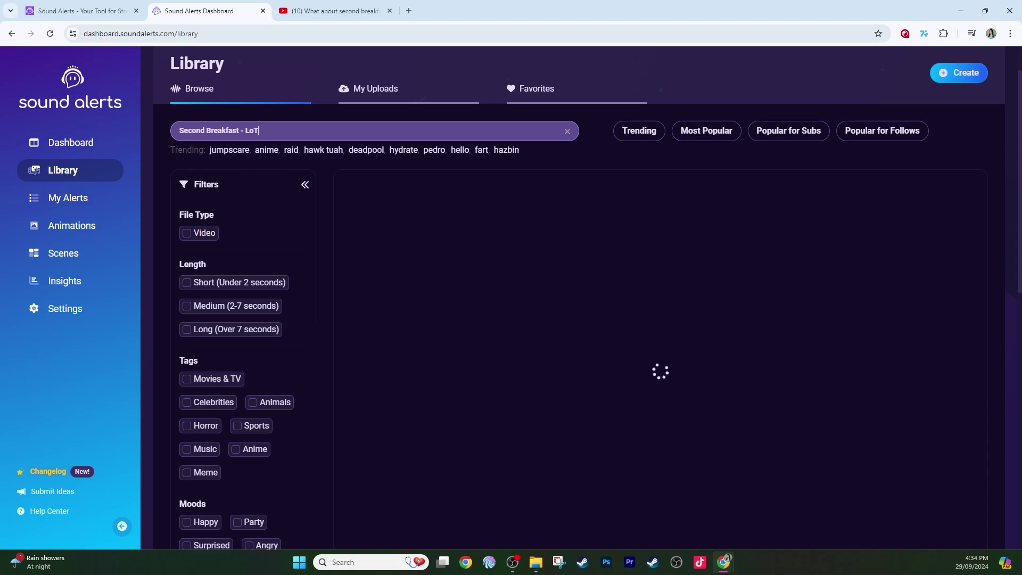
text(R)
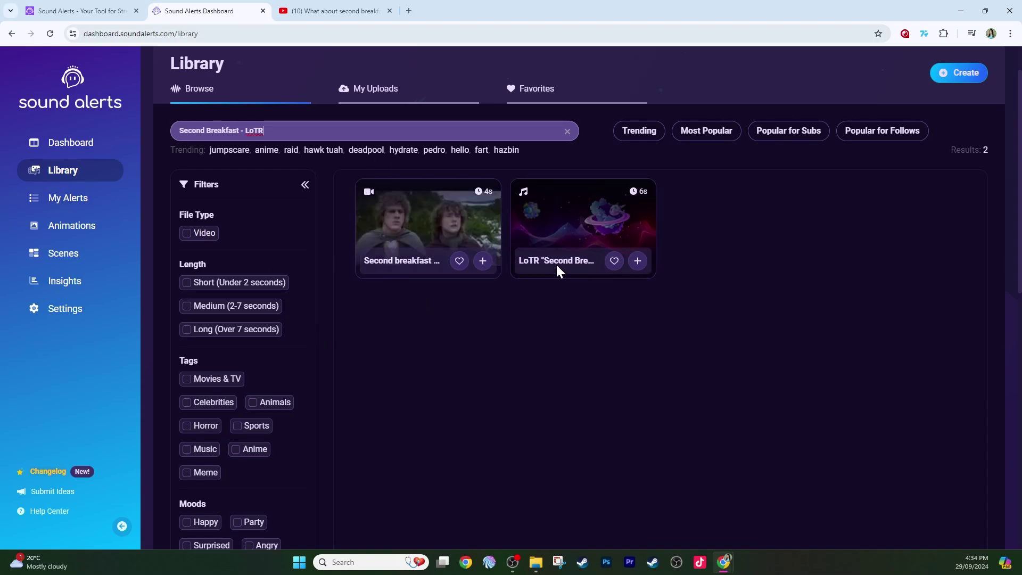
click(391, 92)
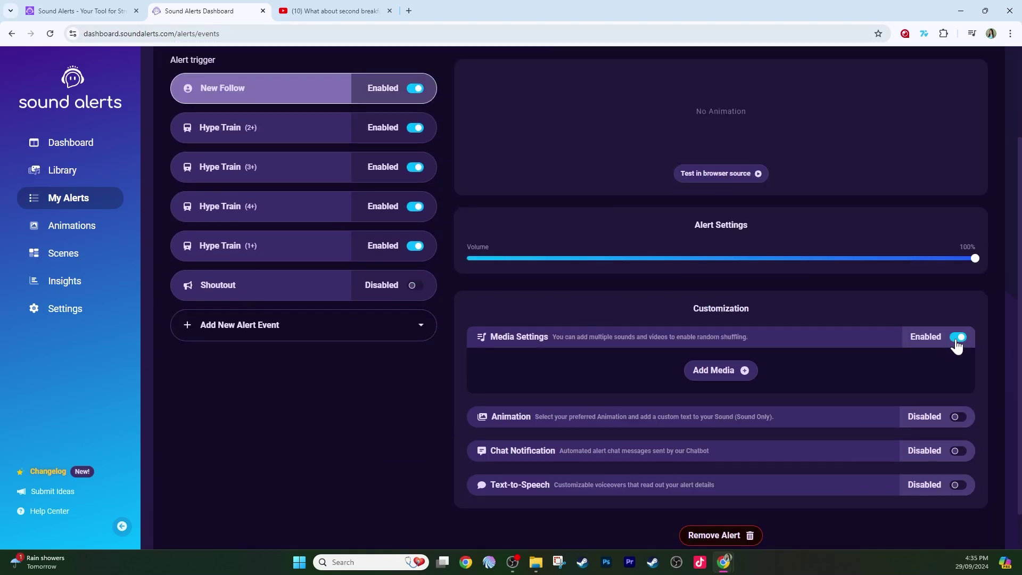
- Add the Second breakfast upload as media in the Add Alert Button dialog
click(721, 367)
click(490, 137)
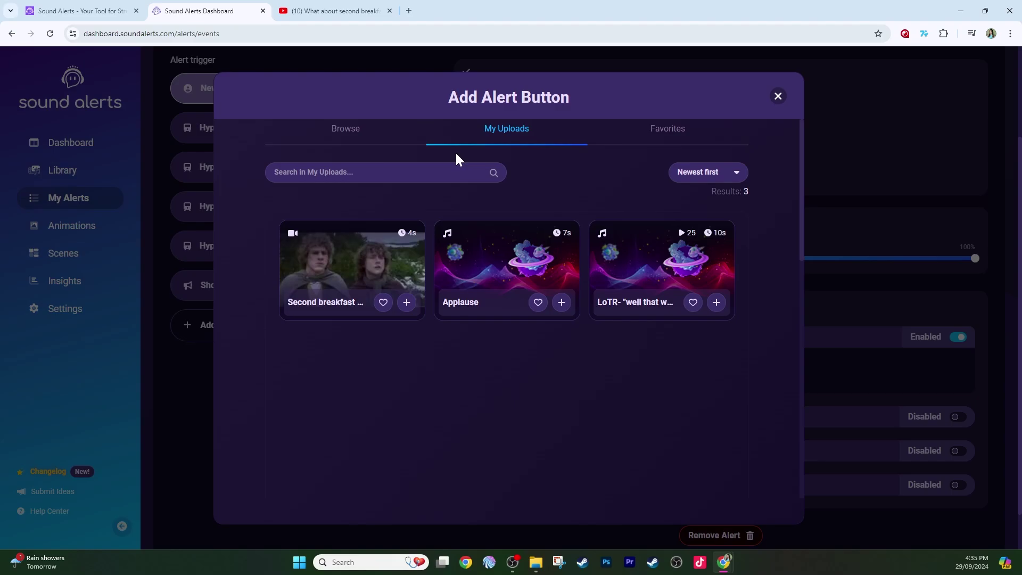